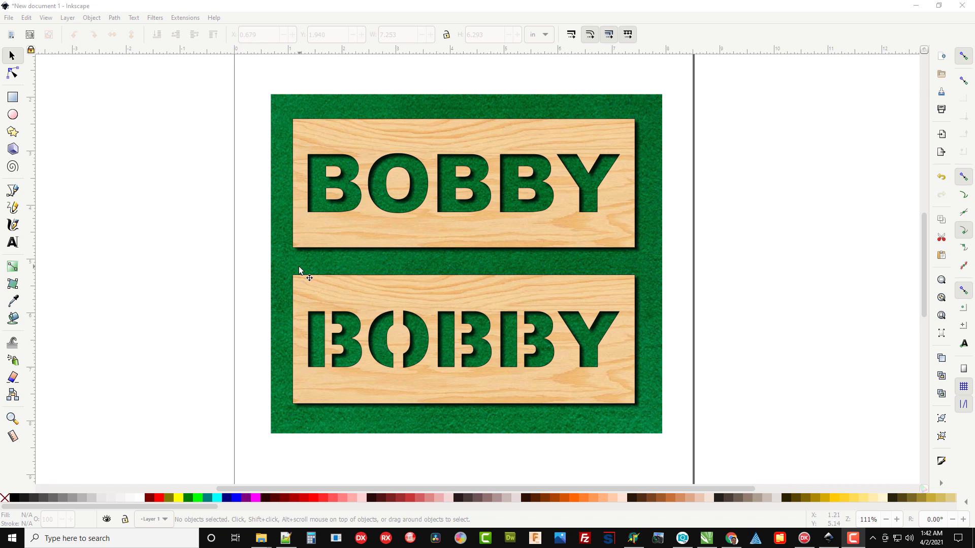
Step: Drag the green wooden BOBBY sign image off the page to the right
drag(484, 271, 775, 271)
drag(642, 270, 866, 261)
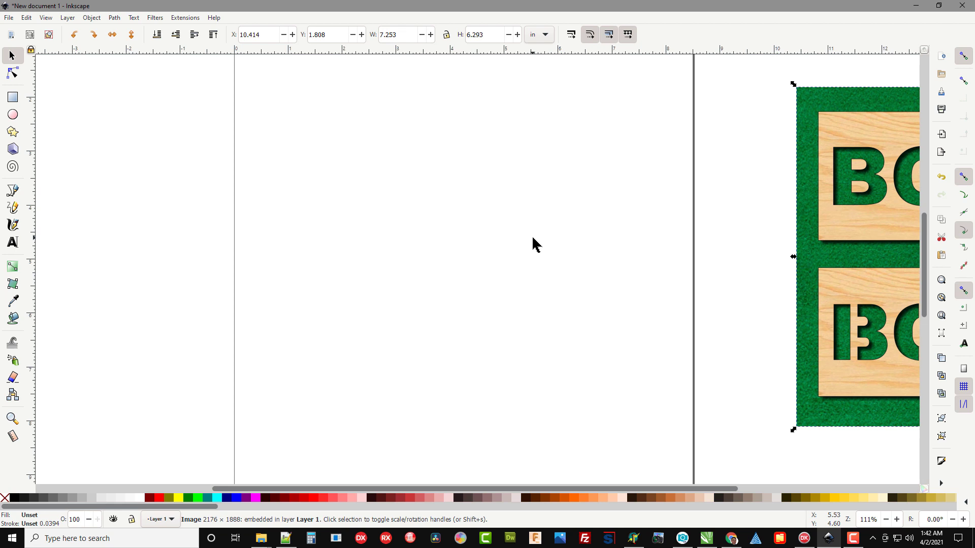
Step: Draw a grey board rectangle on the page
scroll(531, 236, down, 1)
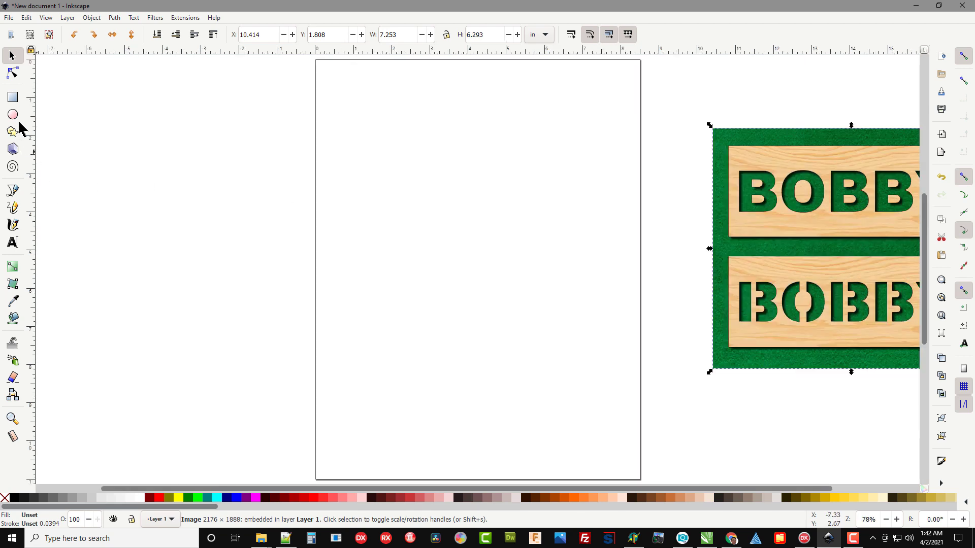
click(13, 97)
drag(352, 166, 597, 276)
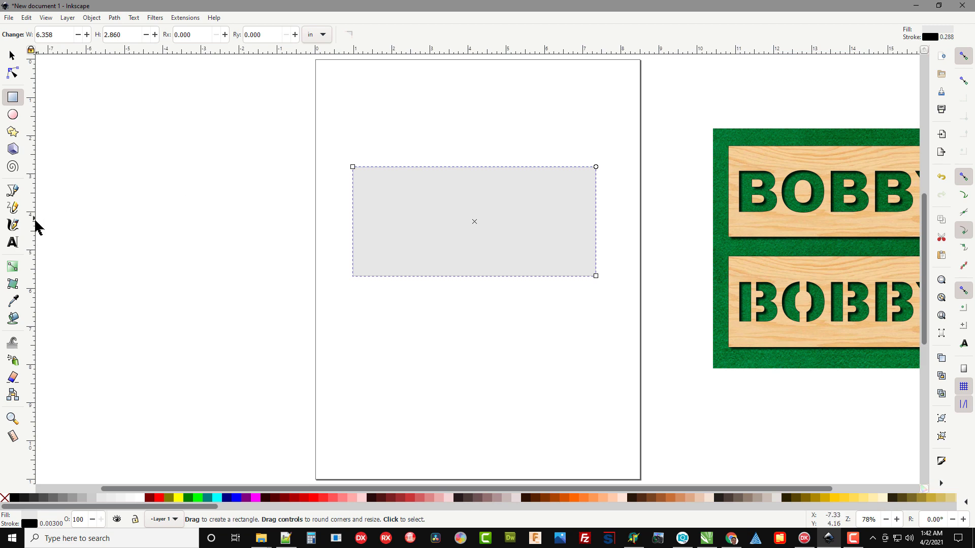
Step: Type BOBBY below the rectangle in Arial Heavy at 72 pt
click(14, 243)
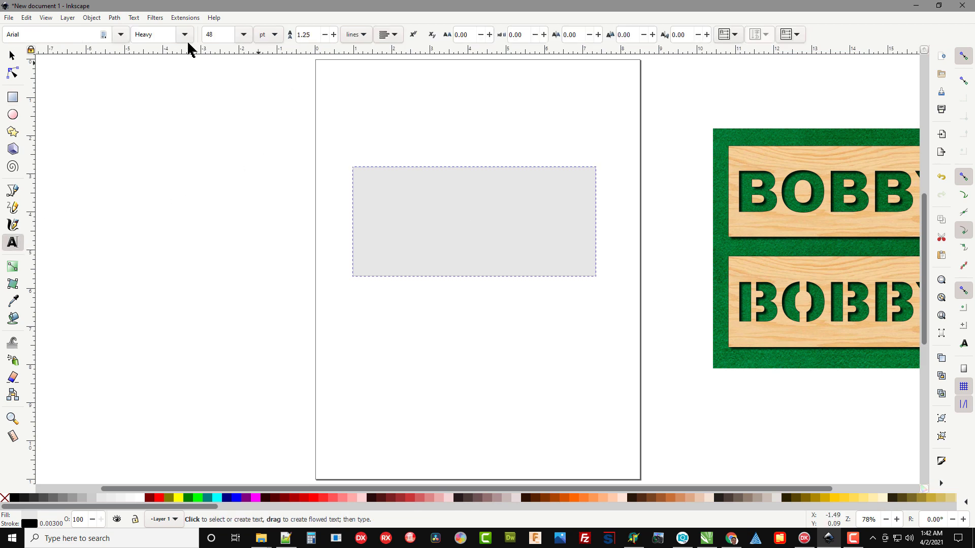
click(119, 35)
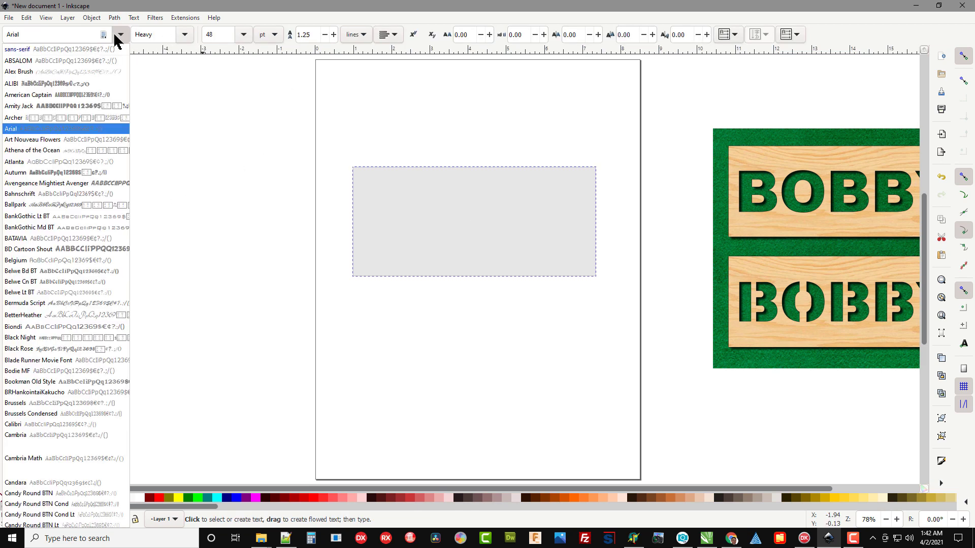
click(56, 127)
click(184, 34)
click(153, 108)
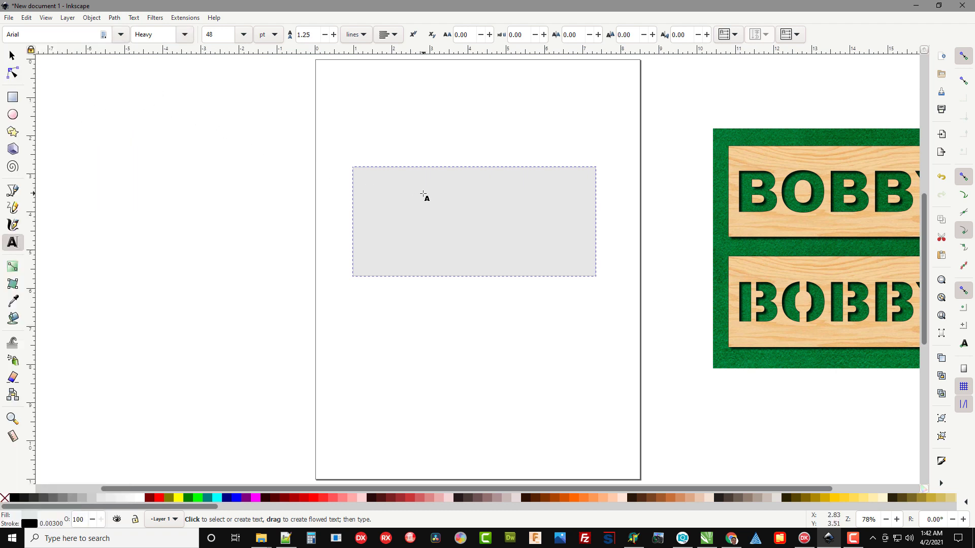
click(242, 34)
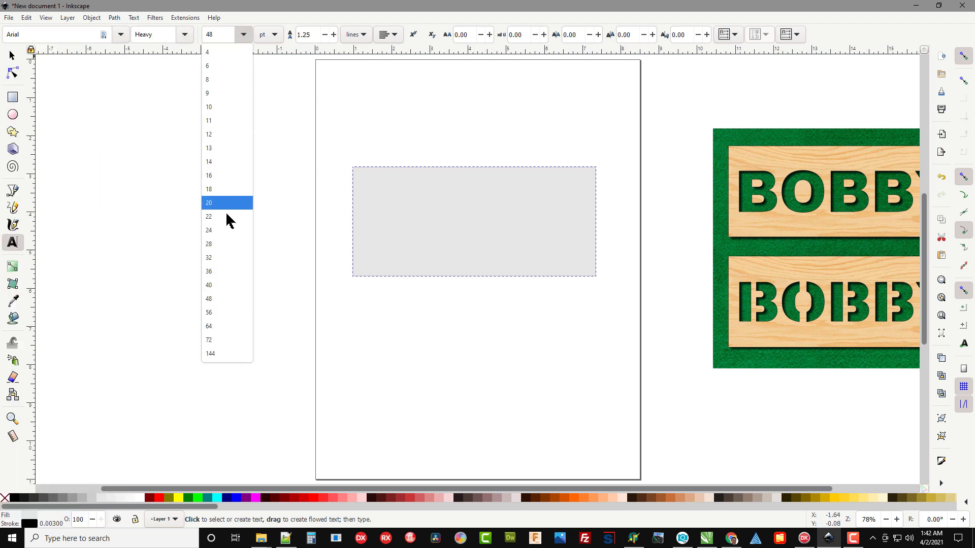
click(220, 340)
click(381, 333)
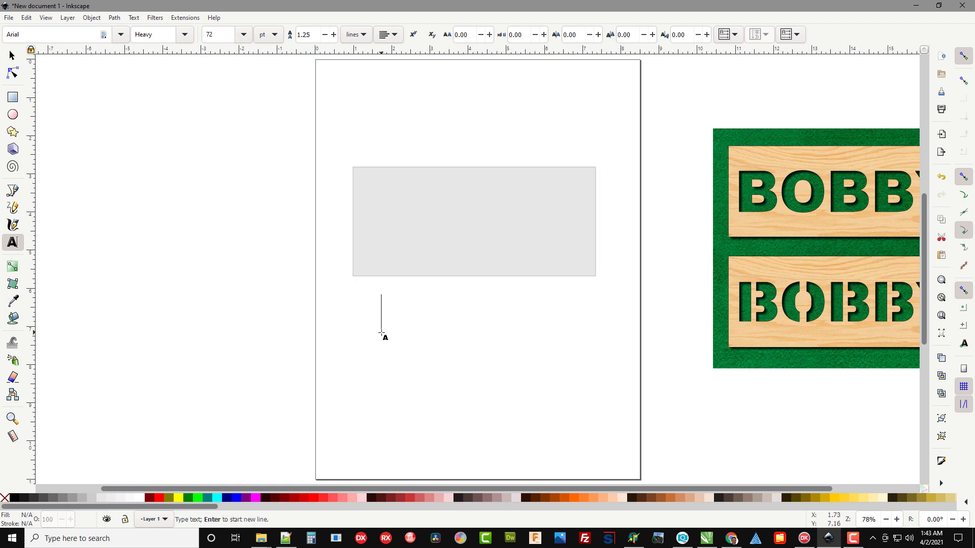
text(BOBBY)
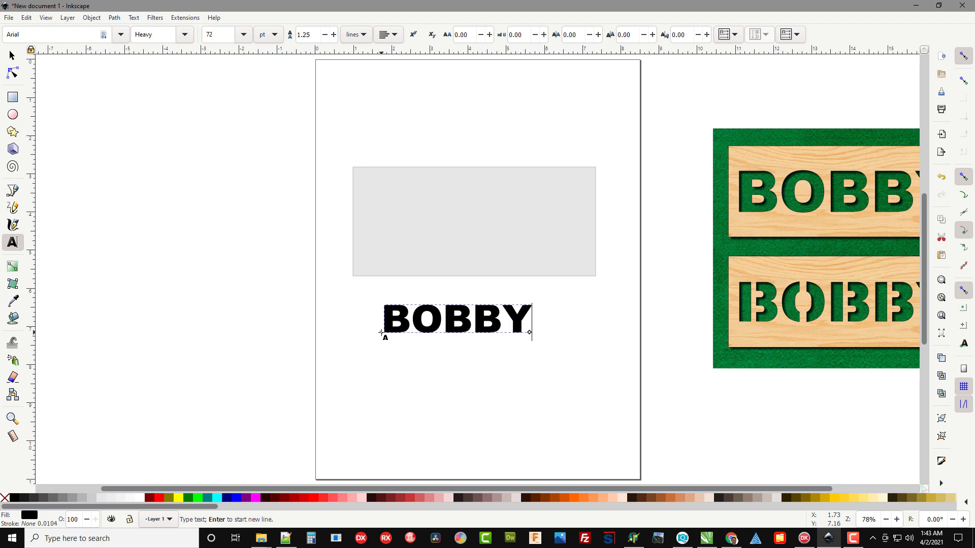
Step: Move the BOBBY text into the grey rectangle and stretch it to fill the board
click(12, 55)
drag(465, 319, 456, 206)
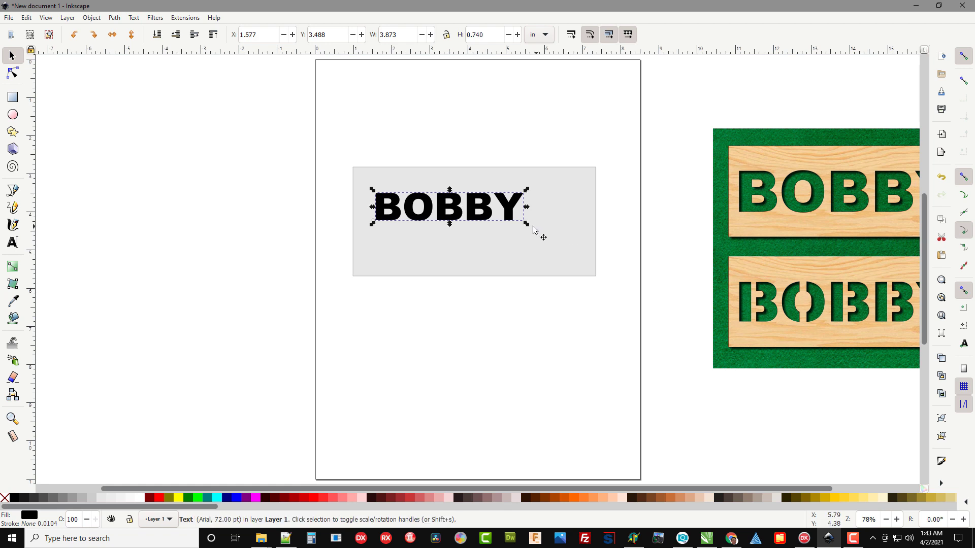
drag(526, 224, 558, 216)
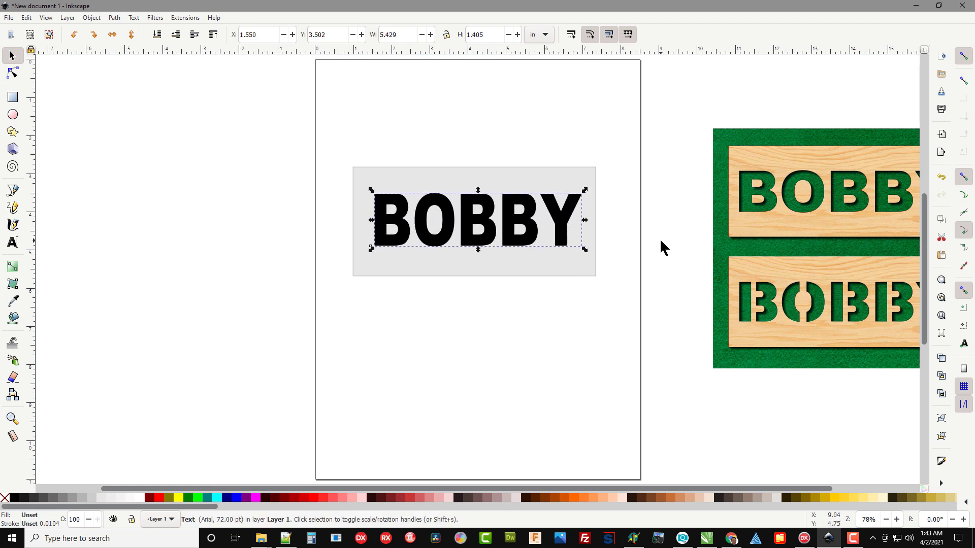
Step: Select the rectangle and BOBBY together and apply Path > Difference to cut out the letters
click(638, 173)
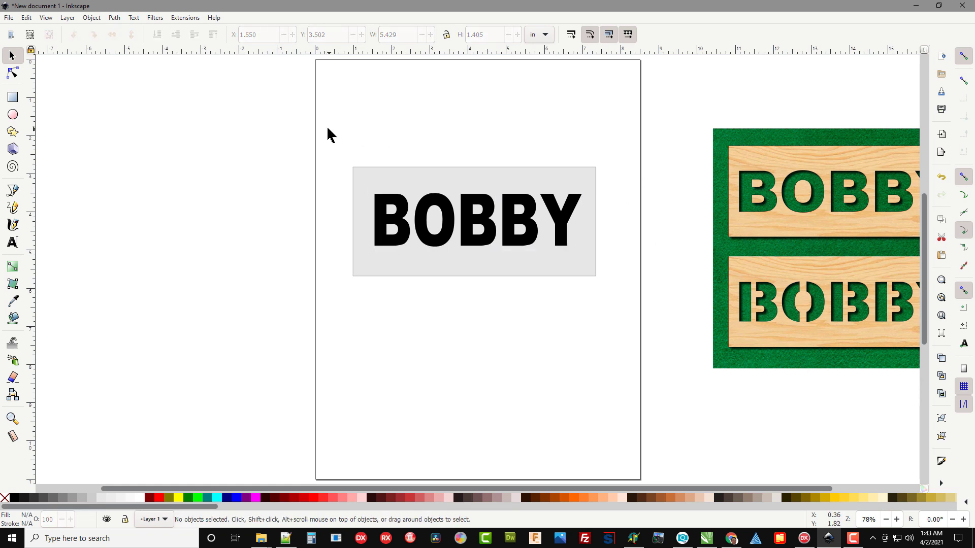
drag(315, 127, 653, 300)
click(114, 19)
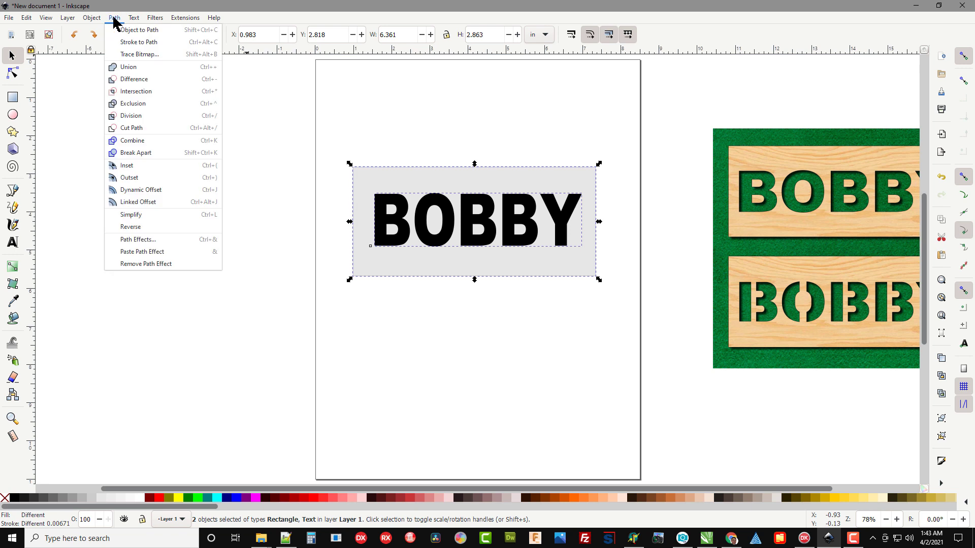
click(133, 79)
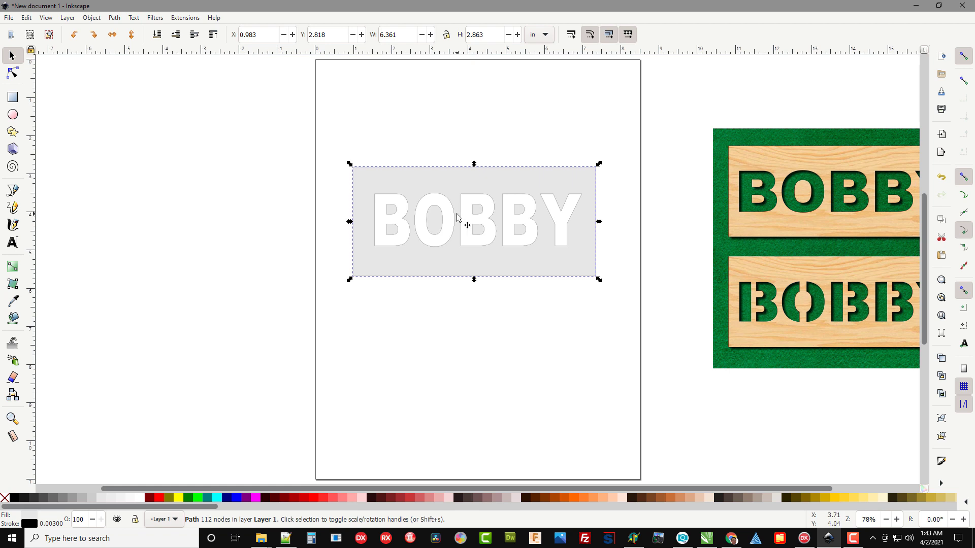
Step: Draw a thin vertical bar across the first B cut-out
scroll(462, 218, up, 2)
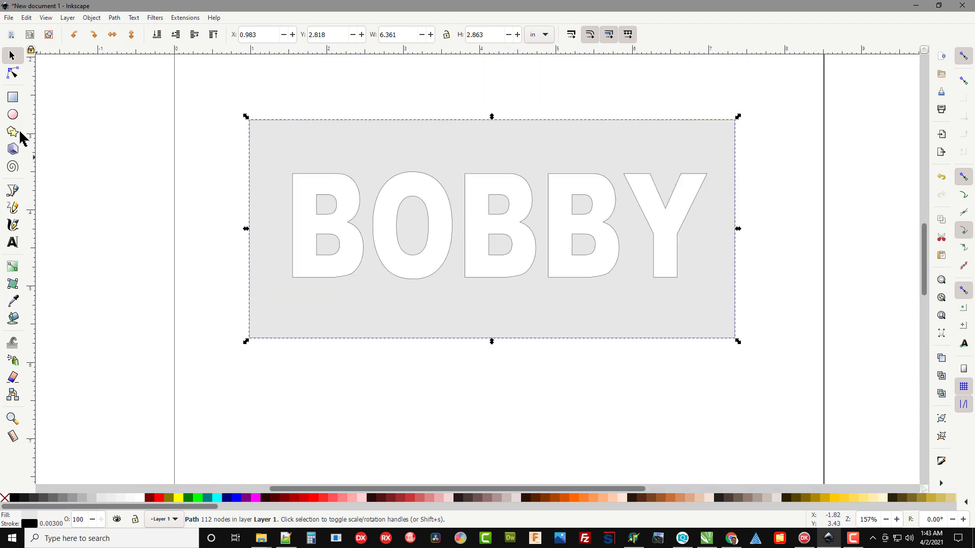
click(9, 101)
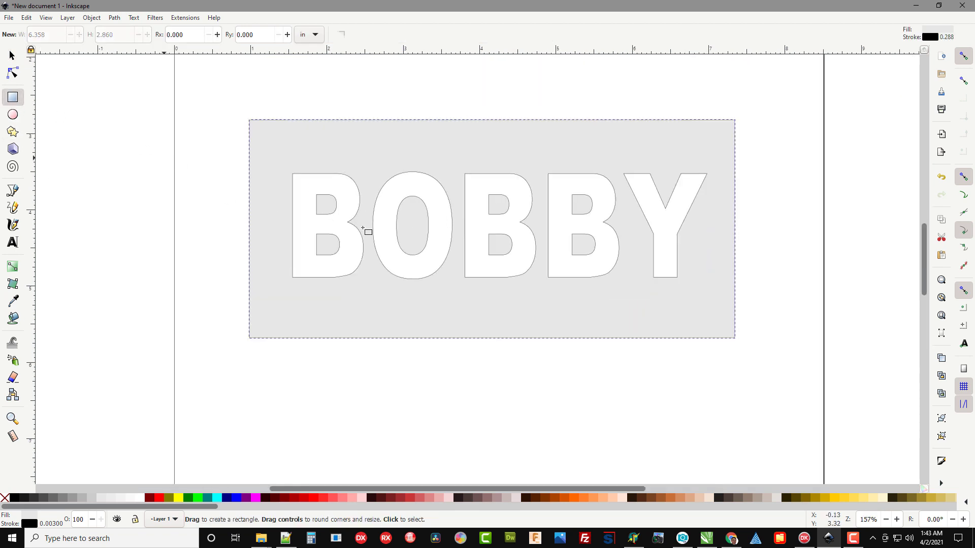
drag(314, 166, 323, 294)
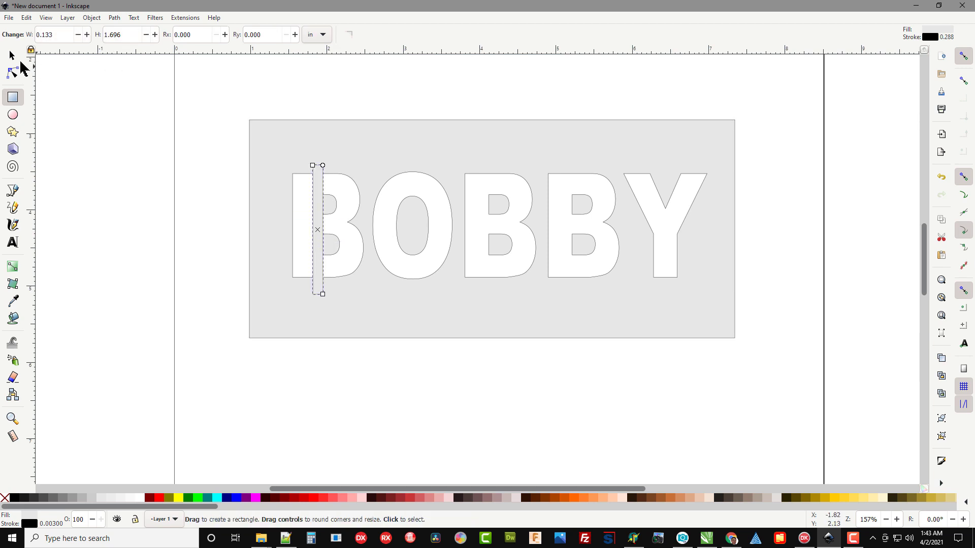
click(12, 55)
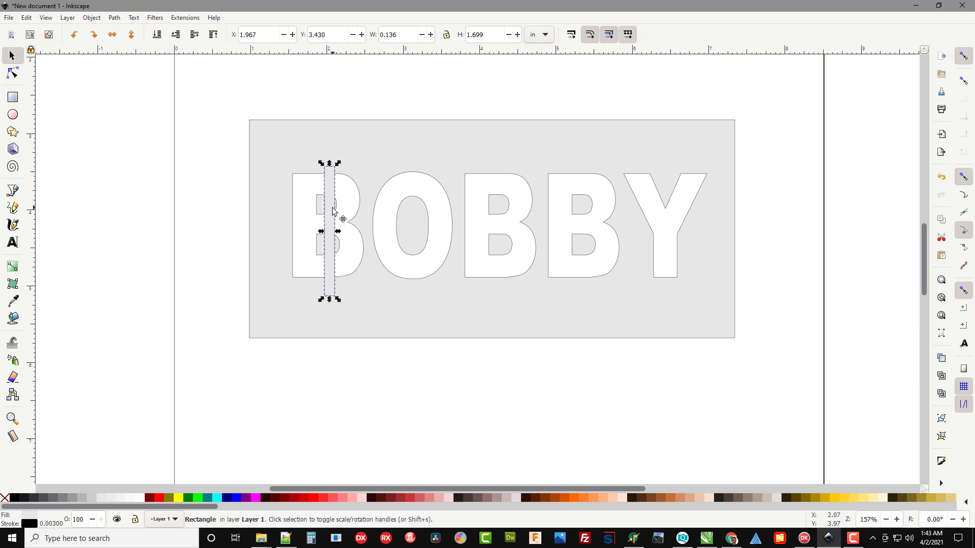
drag(318, 209, 320, 205)
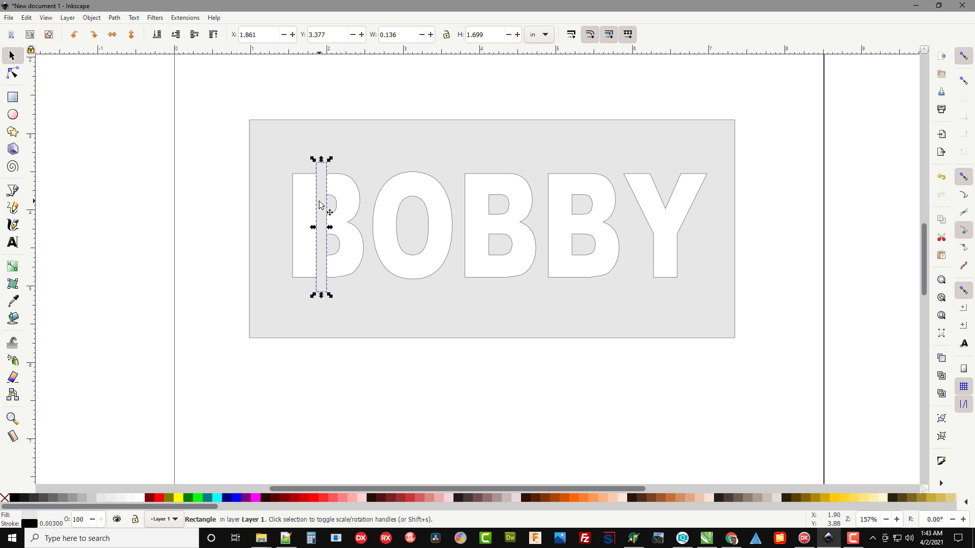
Step: Duplicate the bar onto the O, second B and third B, then select the board with all four bars
key(ctrl)
key(ctrl+d)
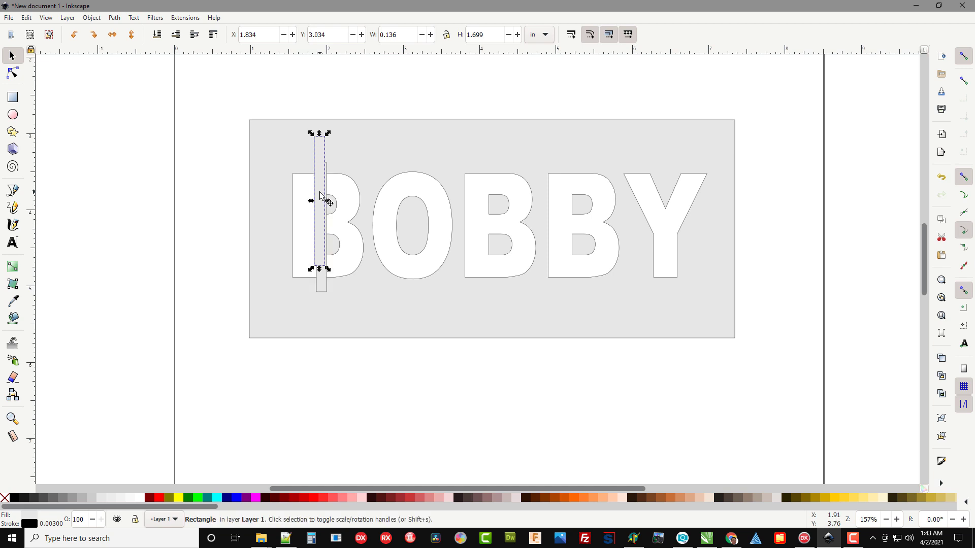
drag(322, 201, 418, 224)
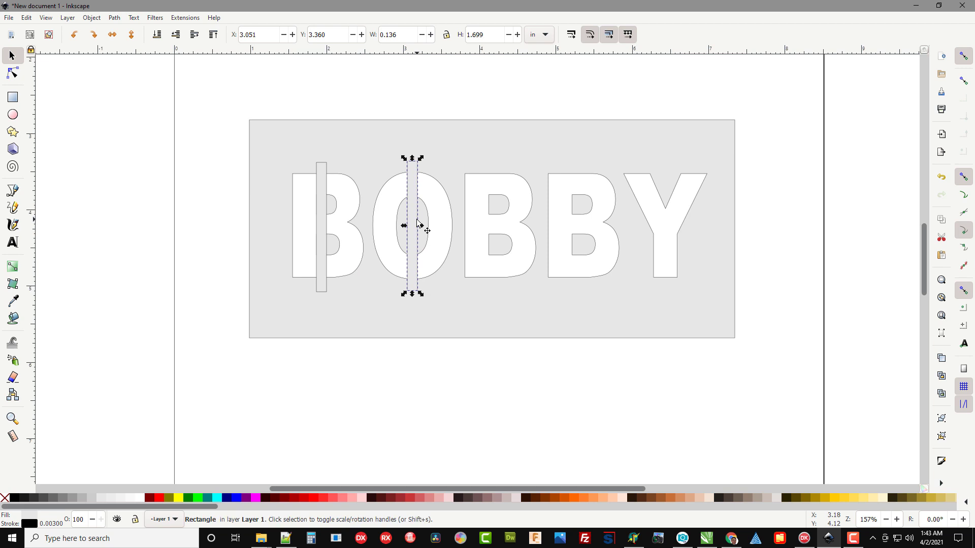
key(ctrl)
key(ctrl+d)
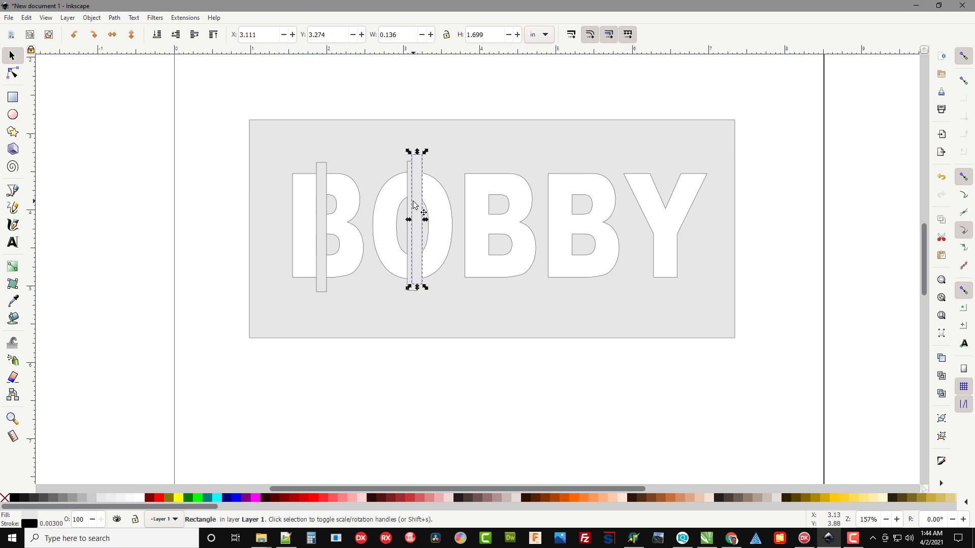
drag(419, 211, 581, 216)
click(495, 215)
key(ctrl+d)
drag(217, 88, 812, 373)
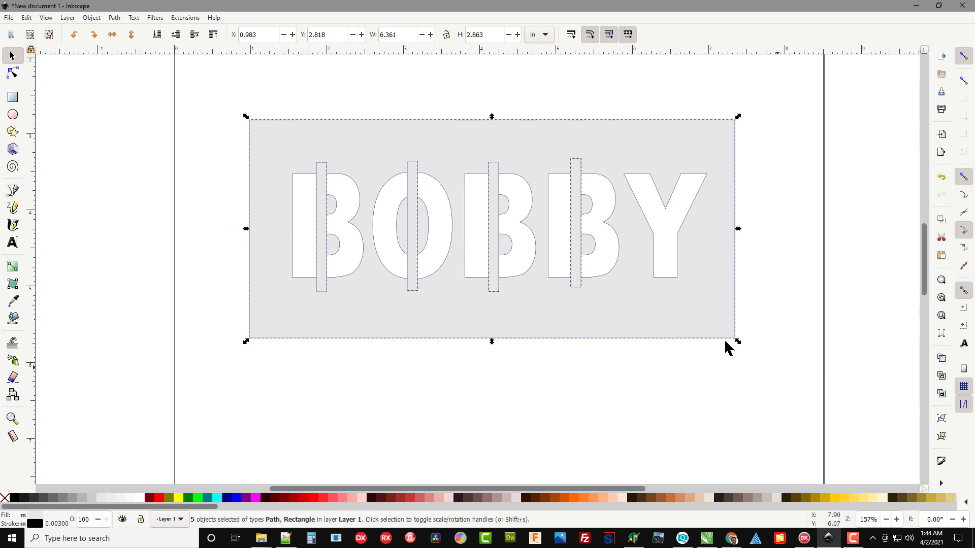
Step: Union the four bars into the board with Path > Union, then bring the reference image nearer the page
click(114, 19)
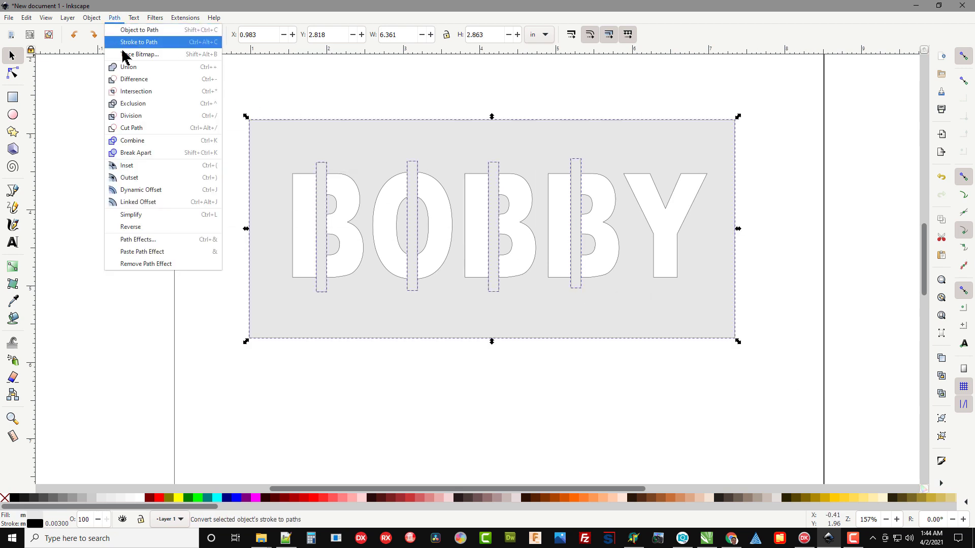
click(127, 67)
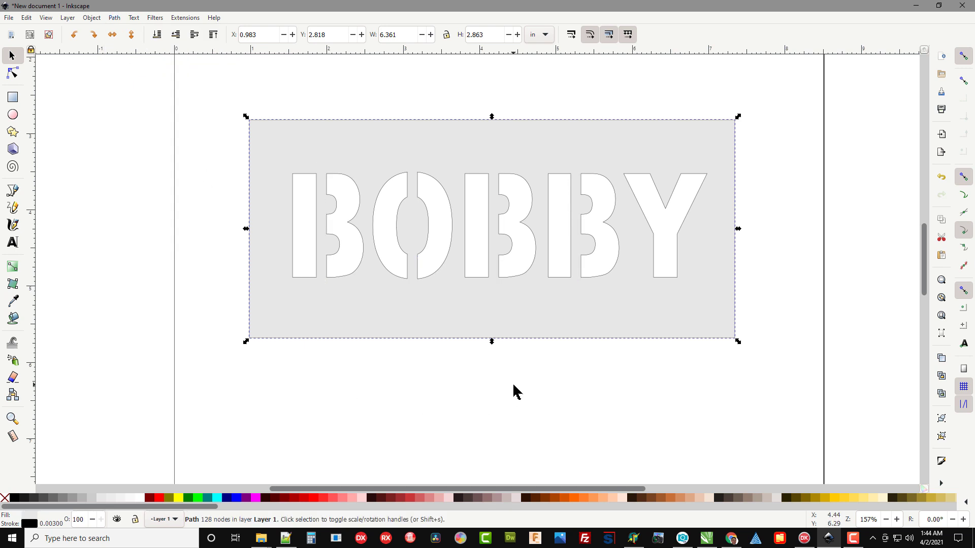
scroll(508, 391, down, 2)
drag(738, 367, 652, 321)
scroll(523, 321, up, 1)
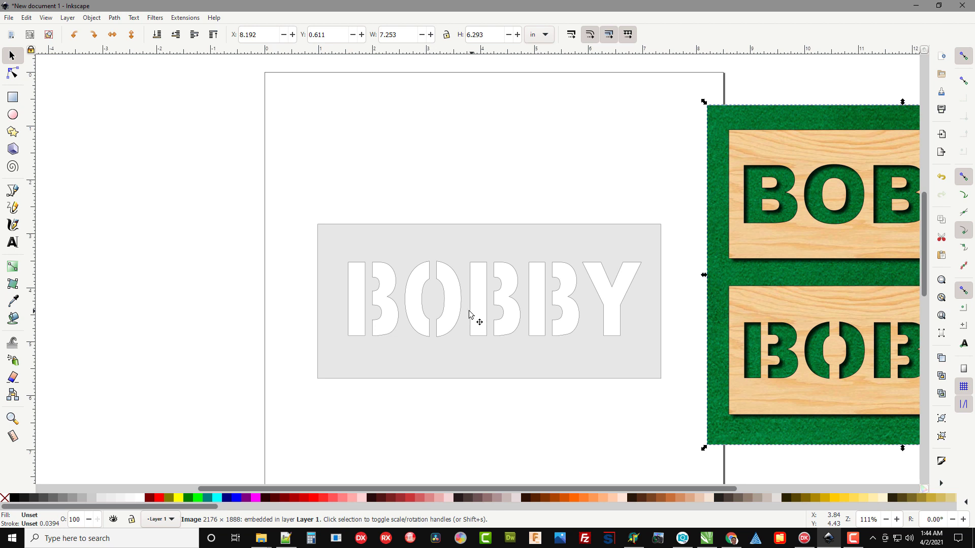
Step: Type a letter A above the board and enlarge it to about double size
click(12, 242)
click(393, 161)
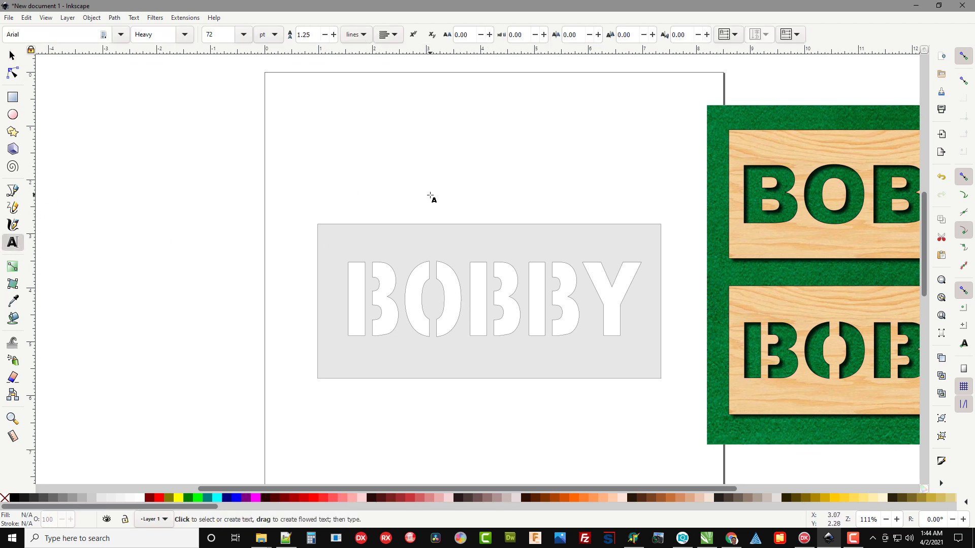
text(A)
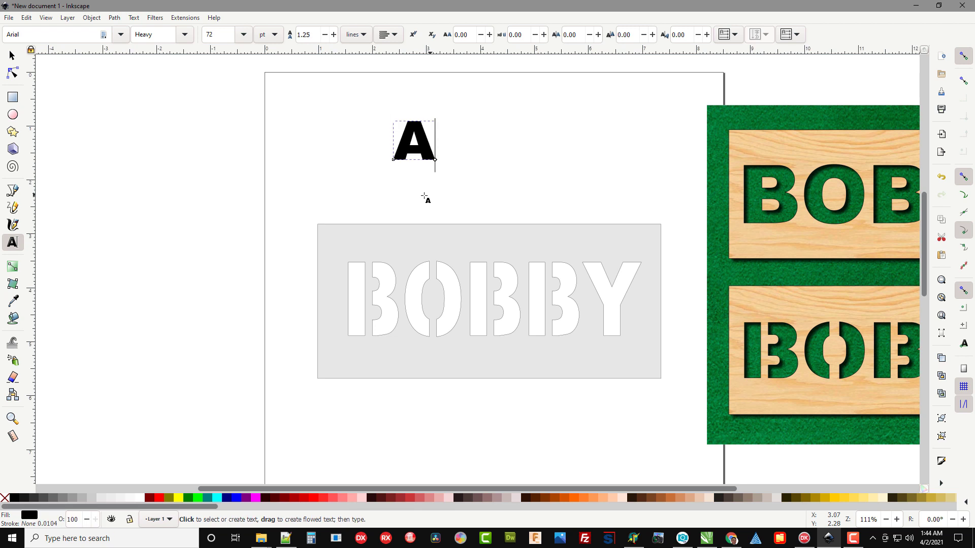
click(11, 54)
drag(439, 163, 480, 196)
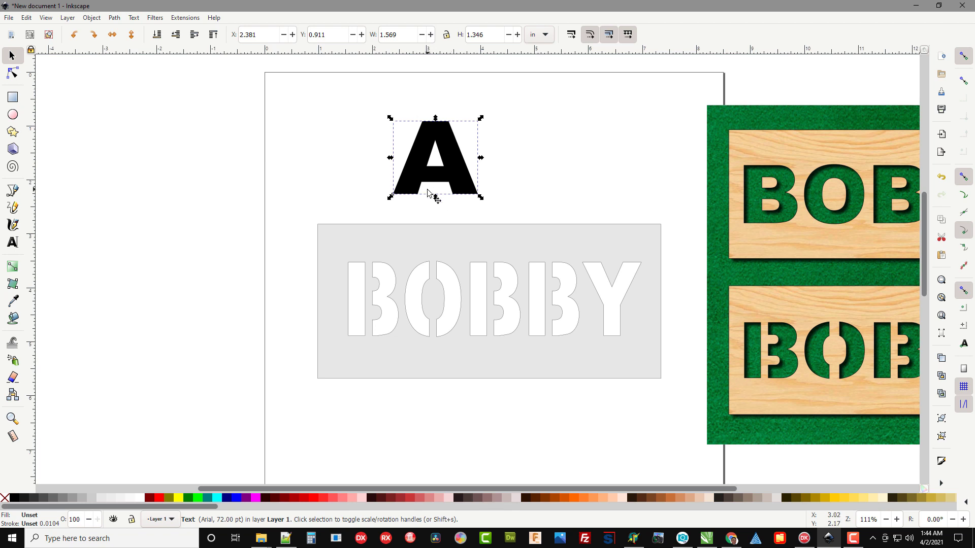
Step: Cut a thin notch through the A's crossbar using a rectangle and Path > Difference
ctrl+scroll(428, 179, up, 1)
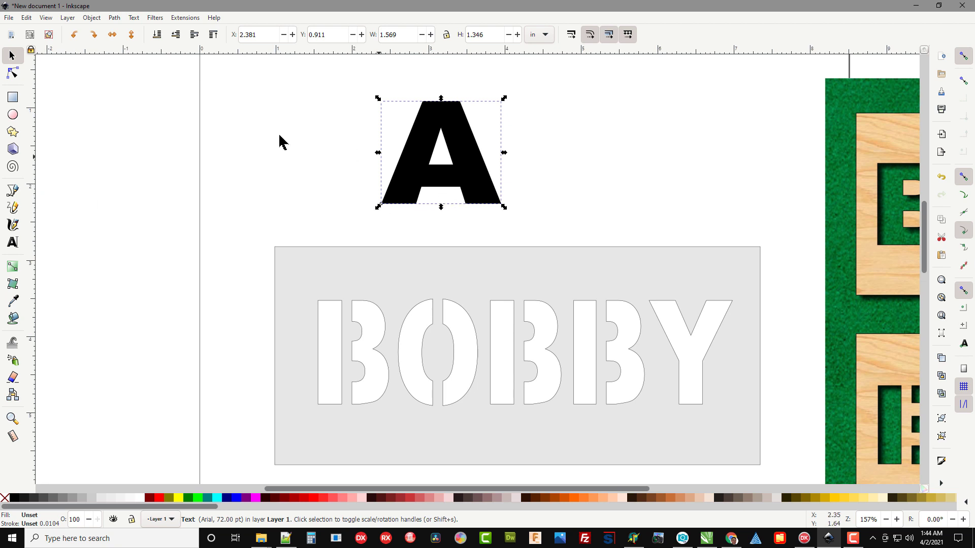
click(13, 97)
scroll(457, 175, up, 1)
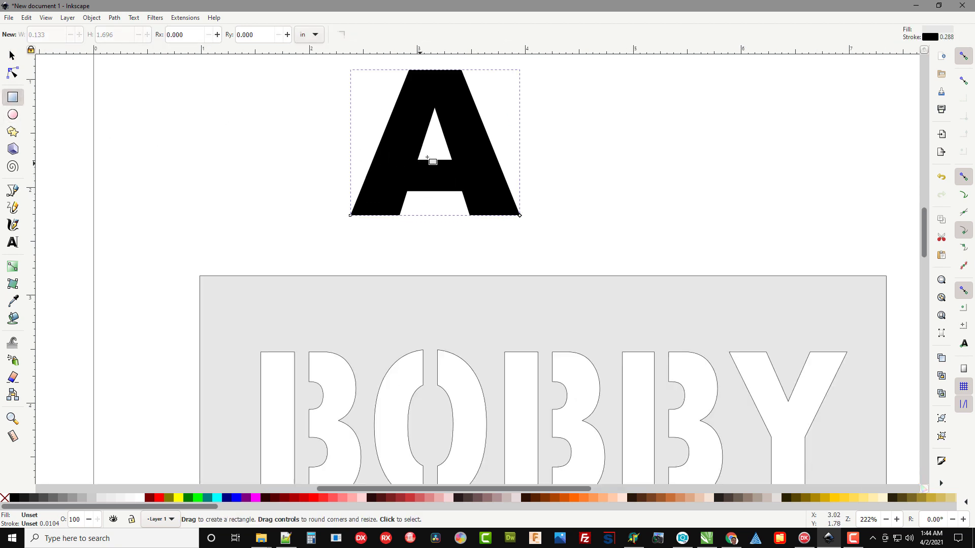
drag(423, 150, 435, 206)
key(s)
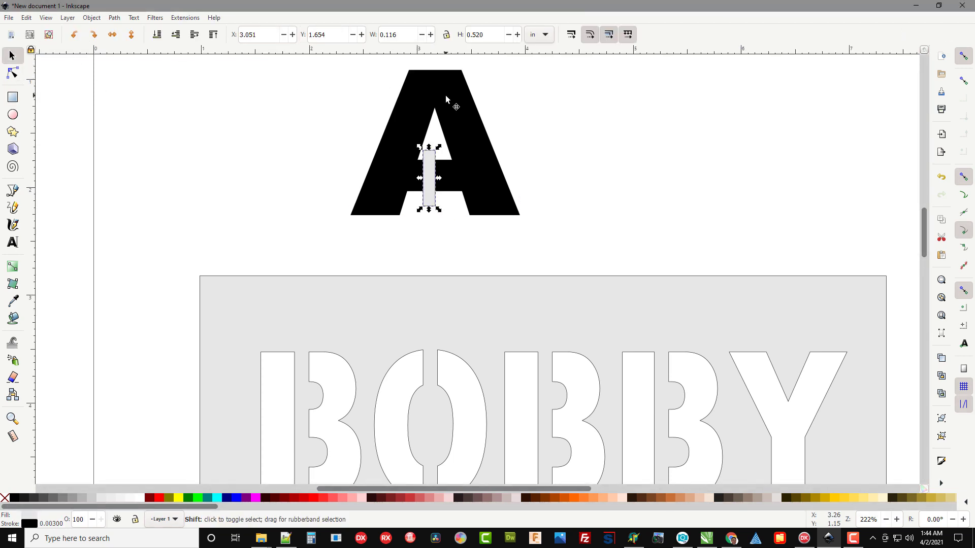
shift+click(446, 99)
click(114, 18)
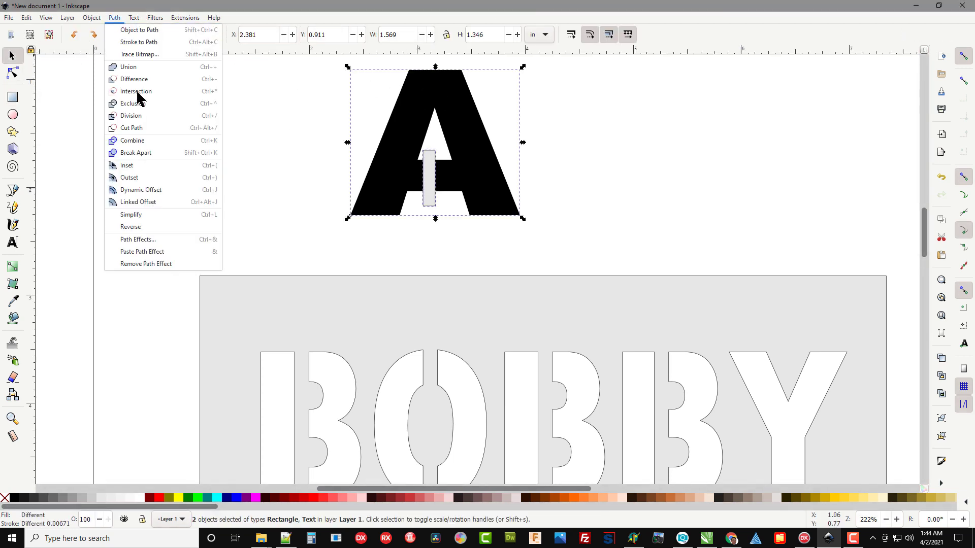
click(152, 79)
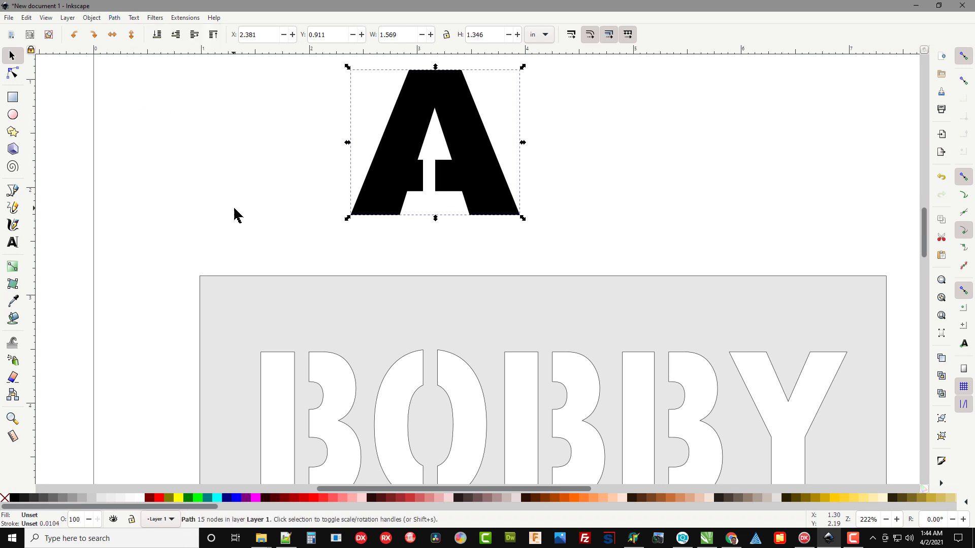
Step: Reposition the notched A above the BOBBY board and zoom out to see the whole page
drag(474, 155, 367, 185)
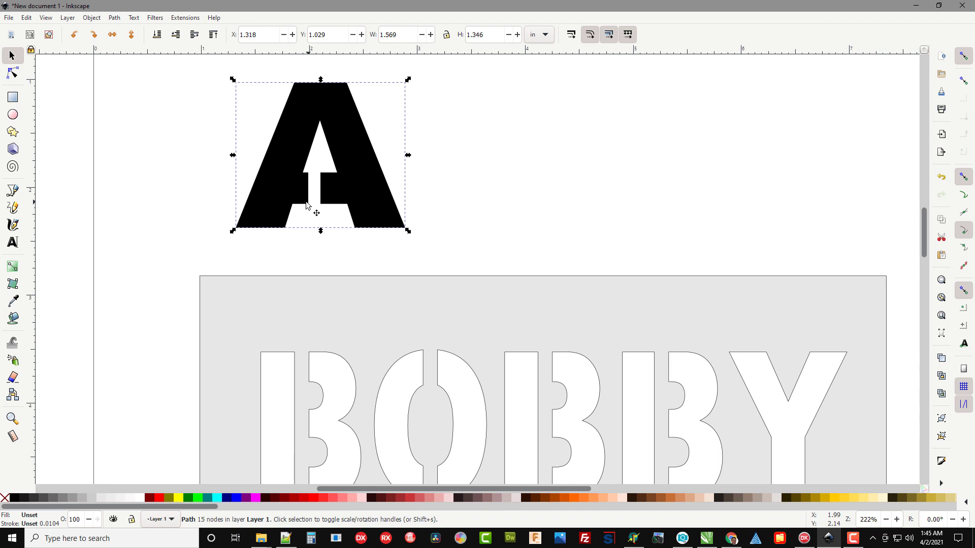
scroll(309, 205, down, 1)
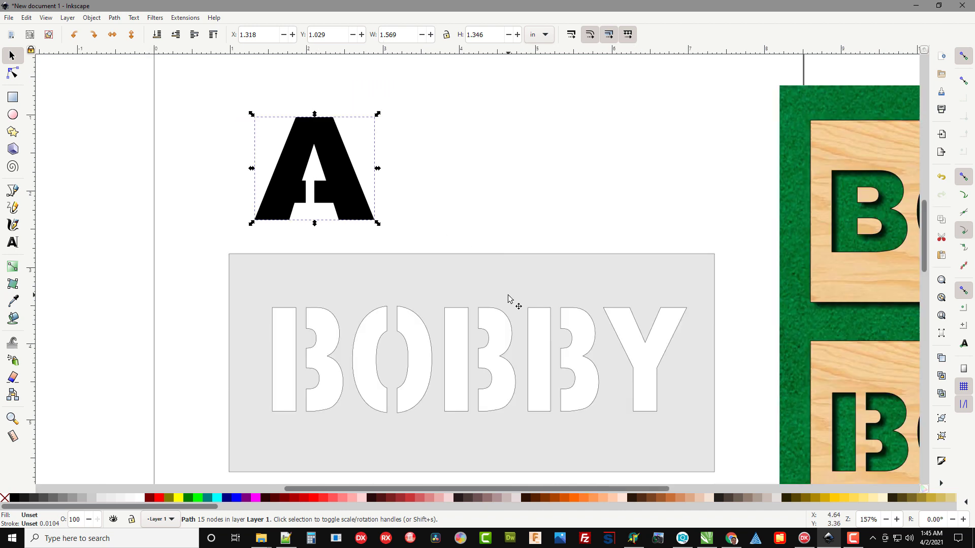
drag(504, 289, 451, 202)
scroll(456, 205, down, 2)
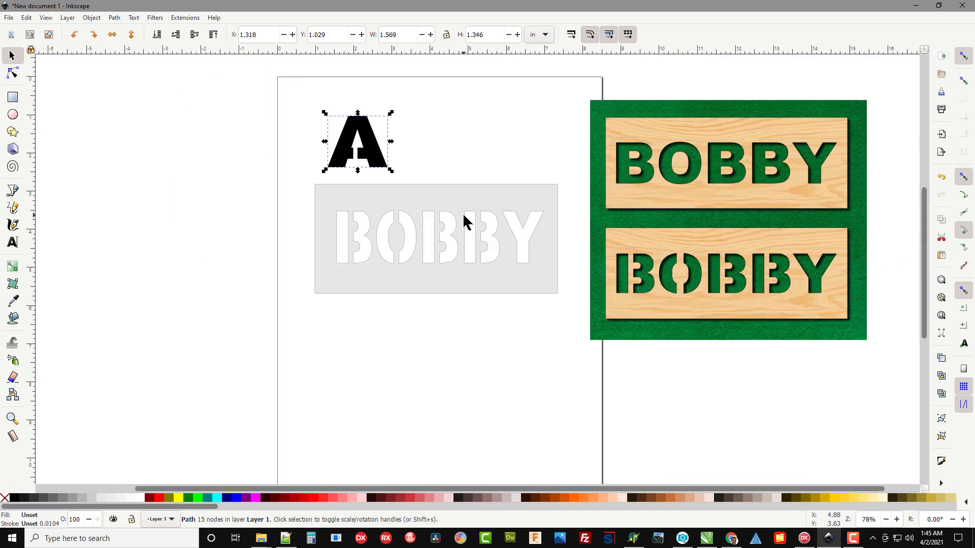